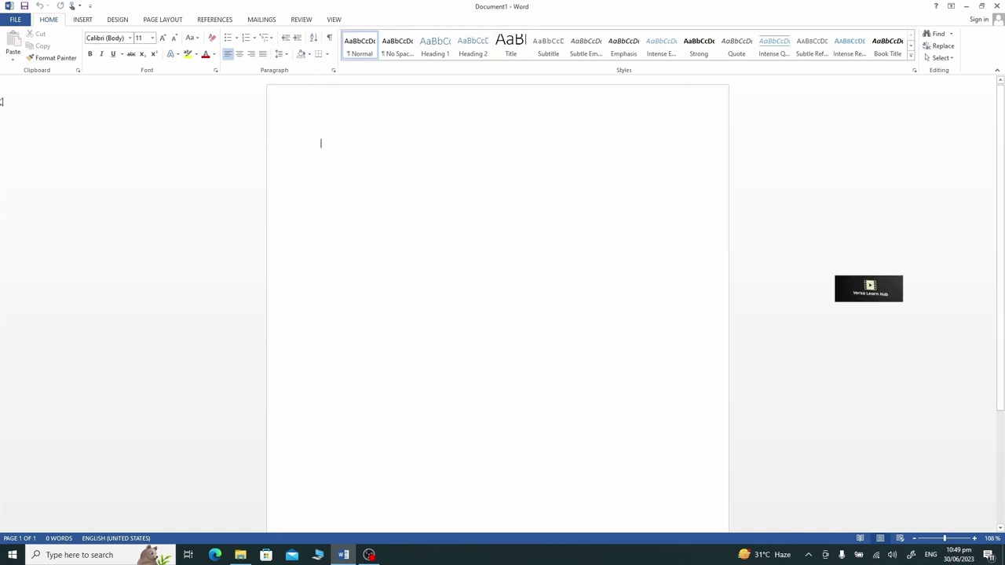
# Step: Turn on the rulers from the View tab, then switch to the Page Layout settings
pyautogui.click(338, 20)
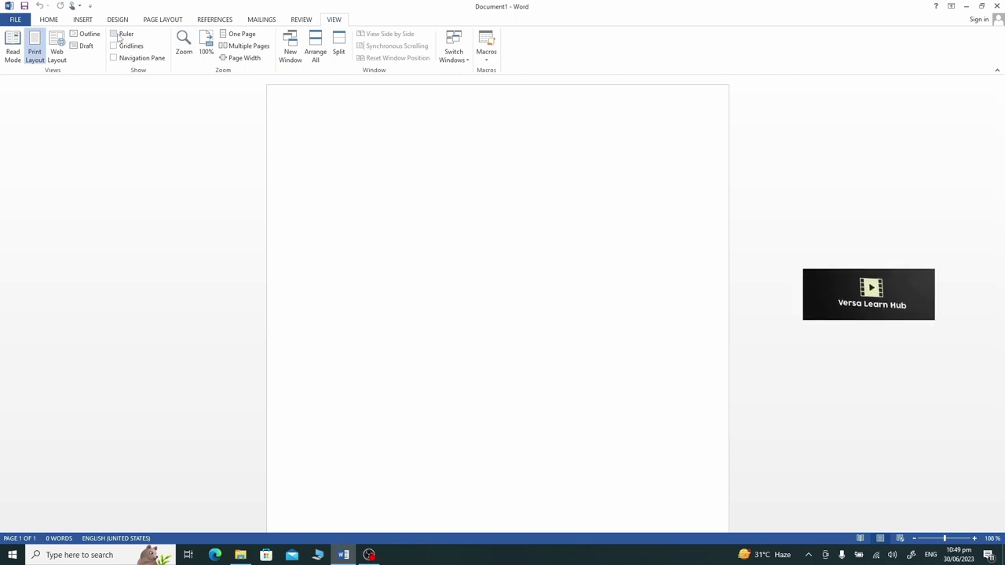
pyautogui.click(121, 39)
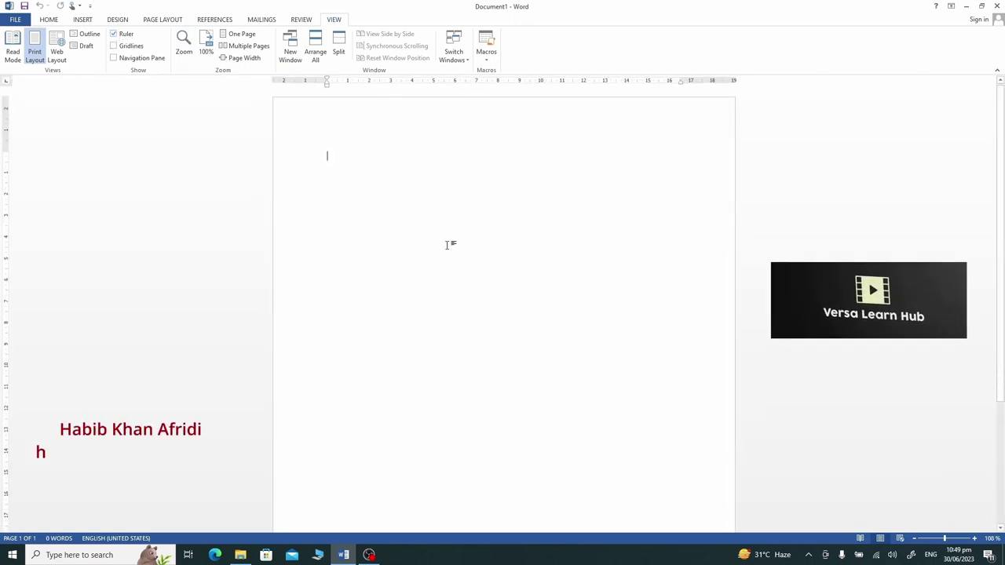
pyautogui.click(47, 20)
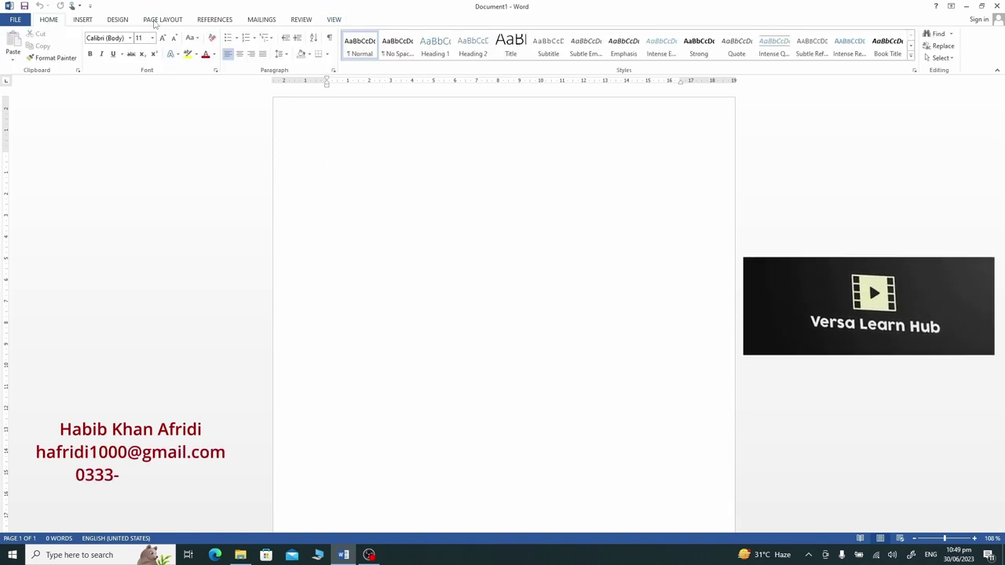
pyautogui.click(155, 22)
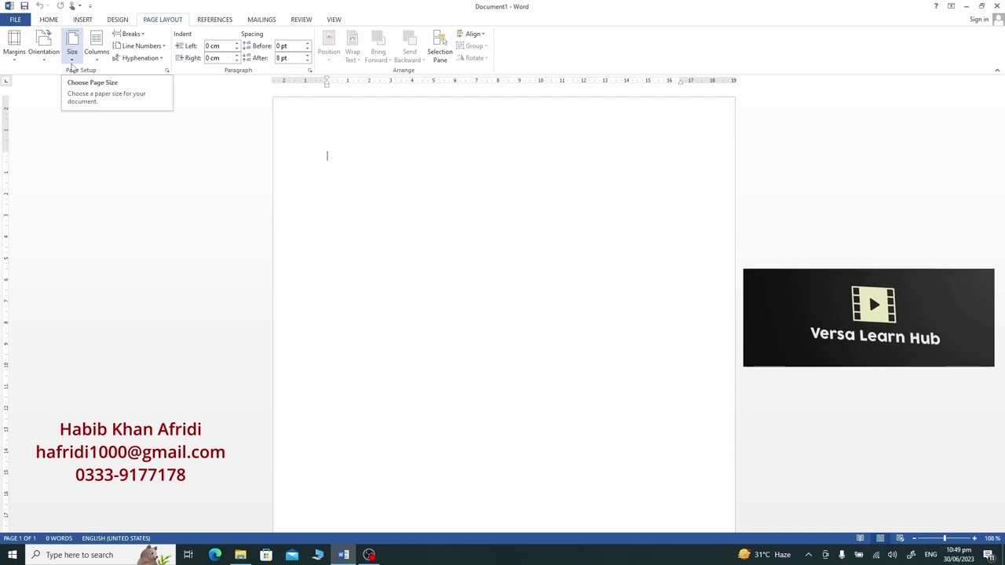
# Step: Change the paper size to Legal, then to A4, and reopen the paper size list
pyautogui.click(71, 66)
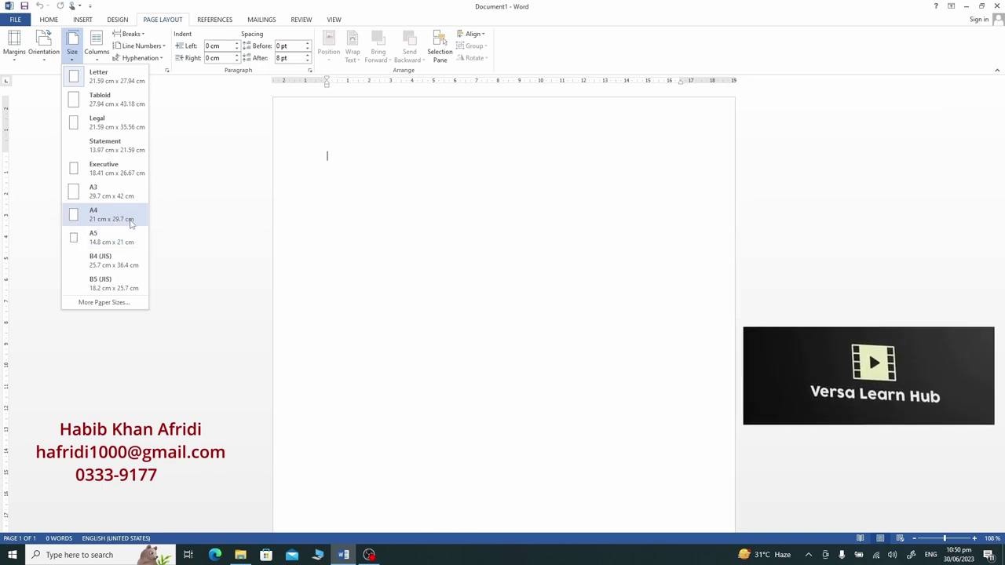
pyautogui.click(97, 132)
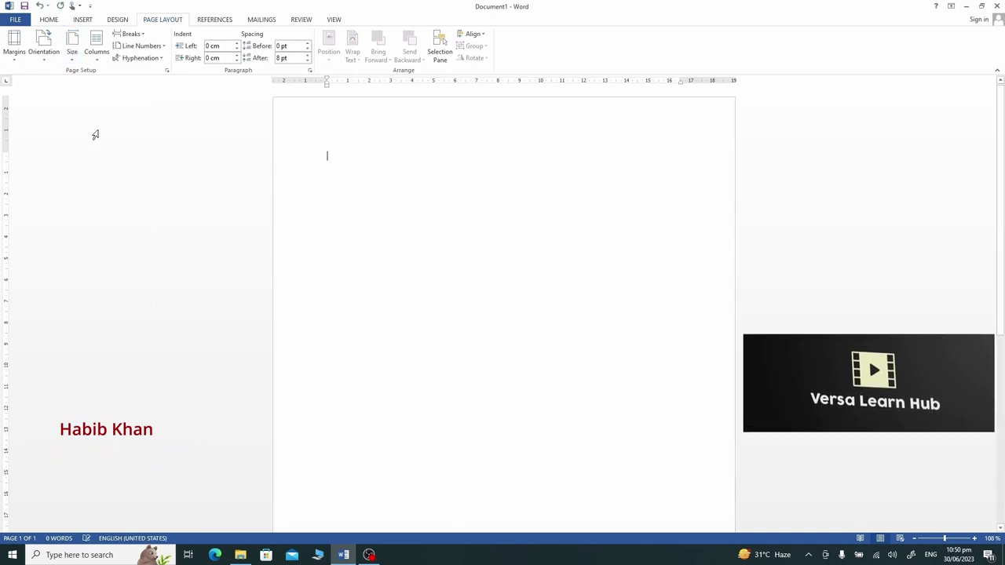
pyautogui.click(74, 56)
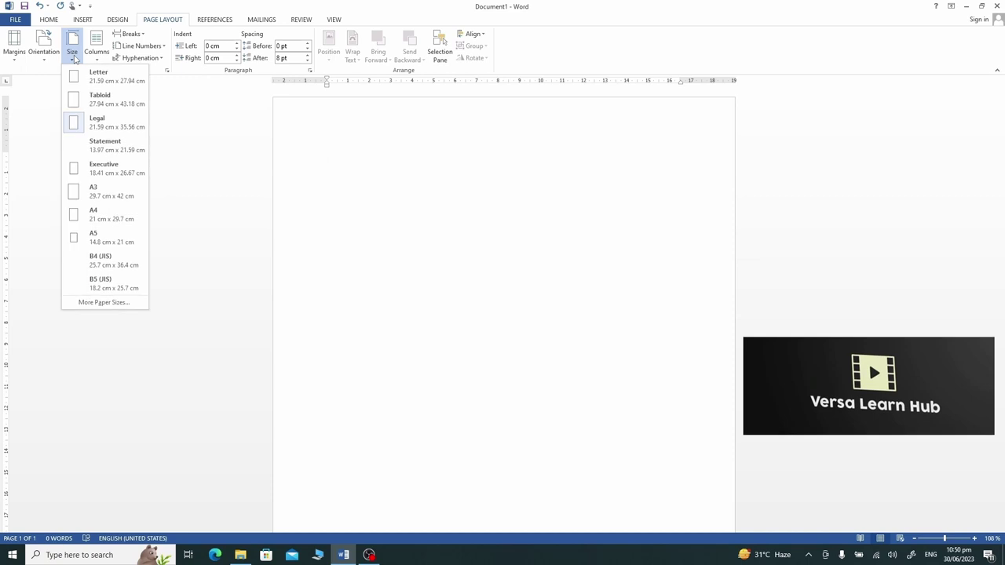
pyautogui.click(105, 219)
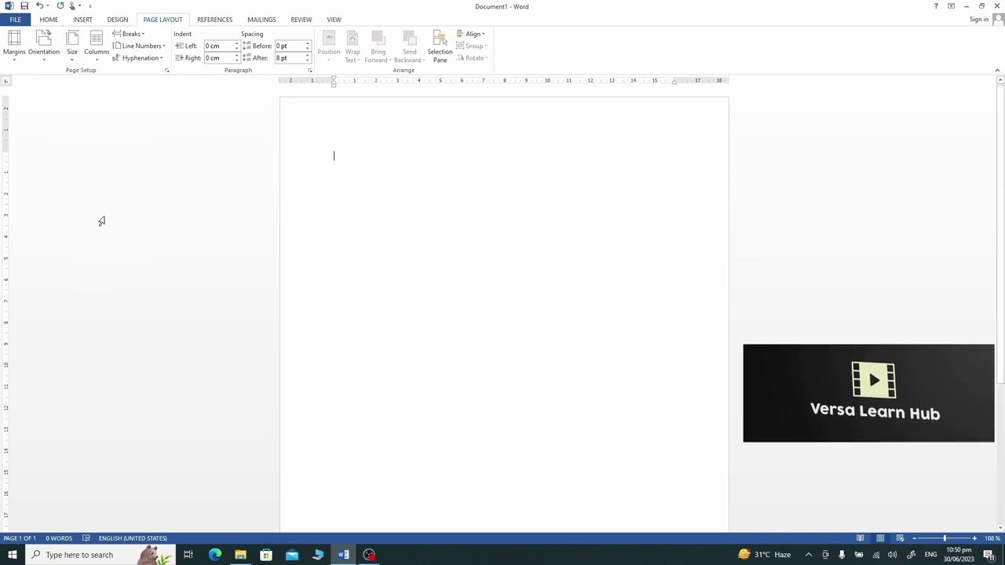
pyautogui.click(71, 55)
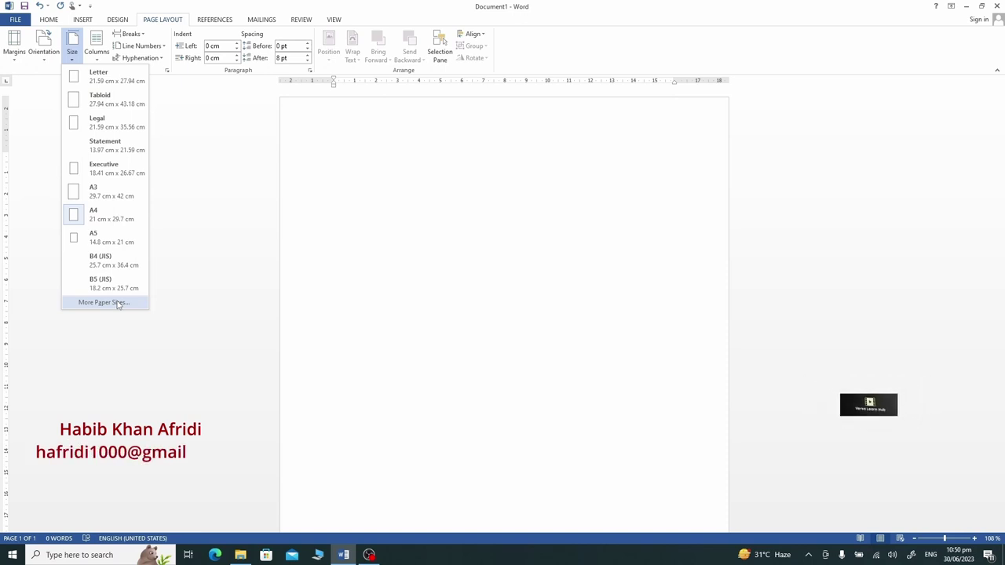
# Step: Set a custom paper size of 21.1 cm wide by 30 cm high in Page Setup
pyautogui.click(103, 302)
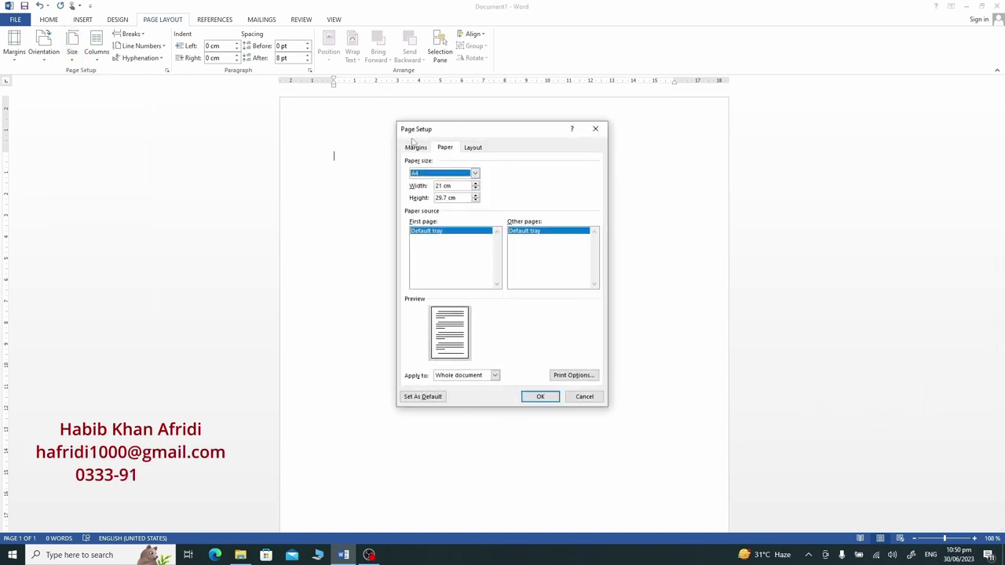
pyautogui.click(476, 186)
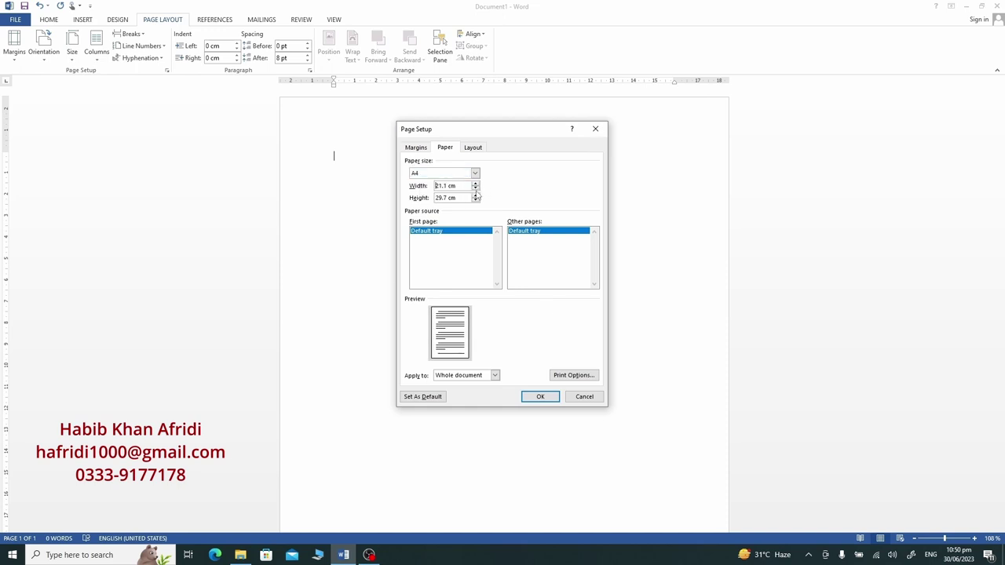
pyautogui.click(475, 197)
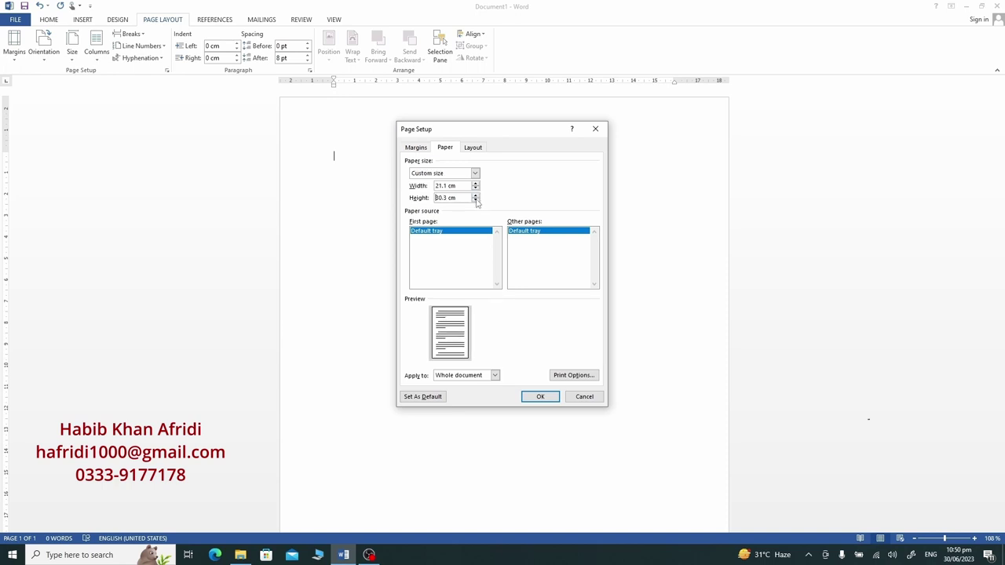
pyautogui.click(475, 200)
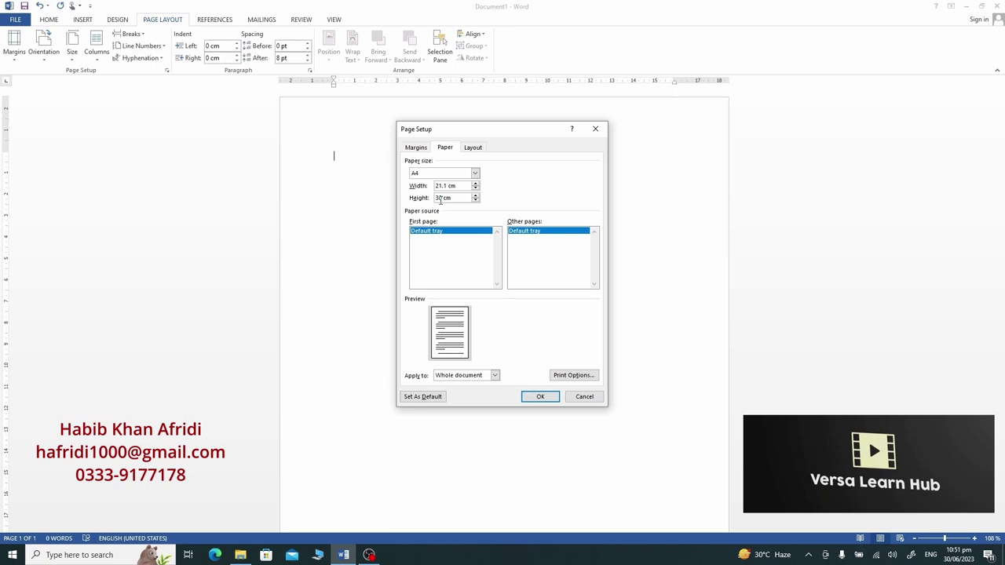
pyautogui.click(540, 396)
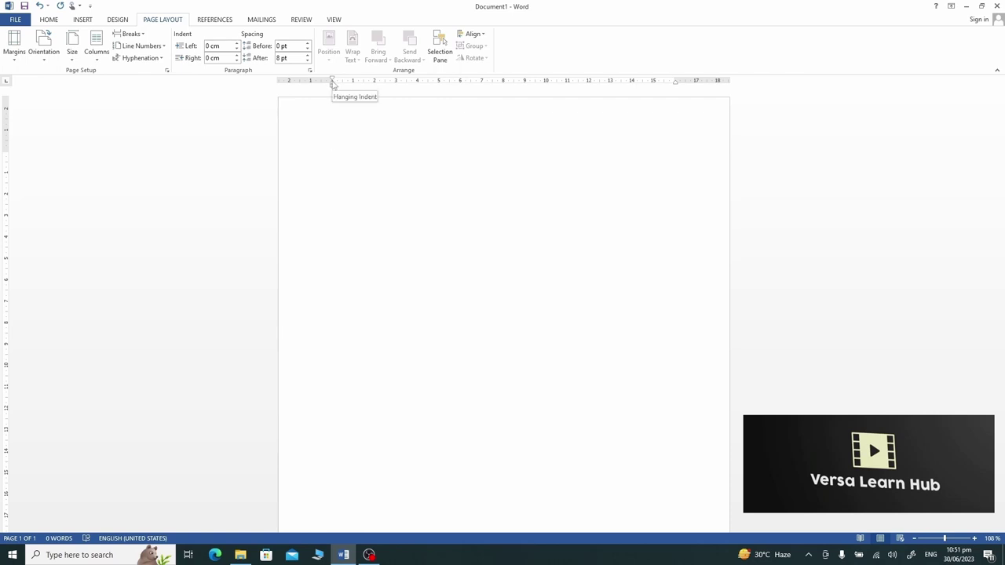
# Step: Nudge the ruler's indent markers and top margin marker without changing the layout
pyautogui.moveTo(332, 83); pyautogui.dragTo(332, 84)
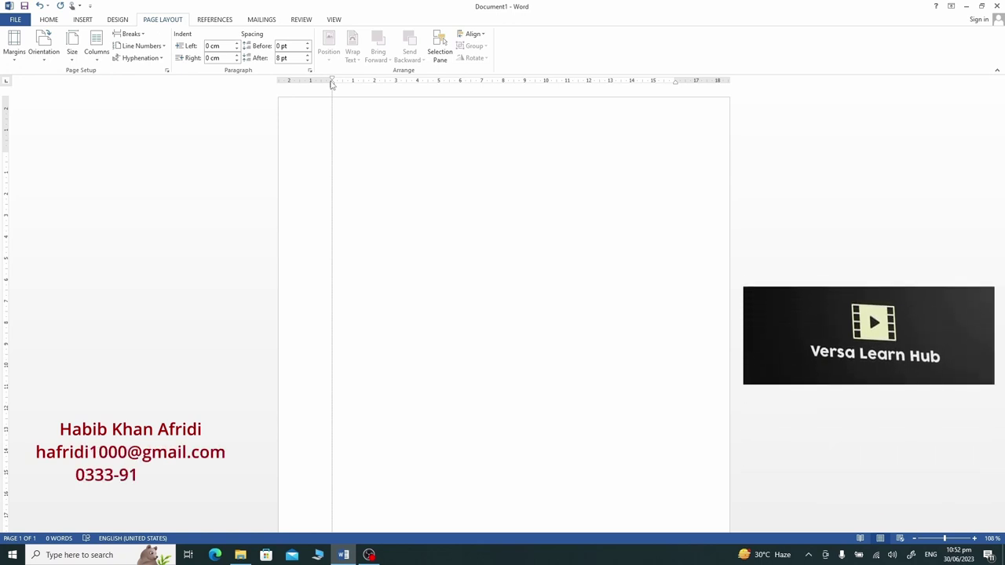
pyautogui.moveTo(331, 84); pyautogui.dragTo(331, 84)
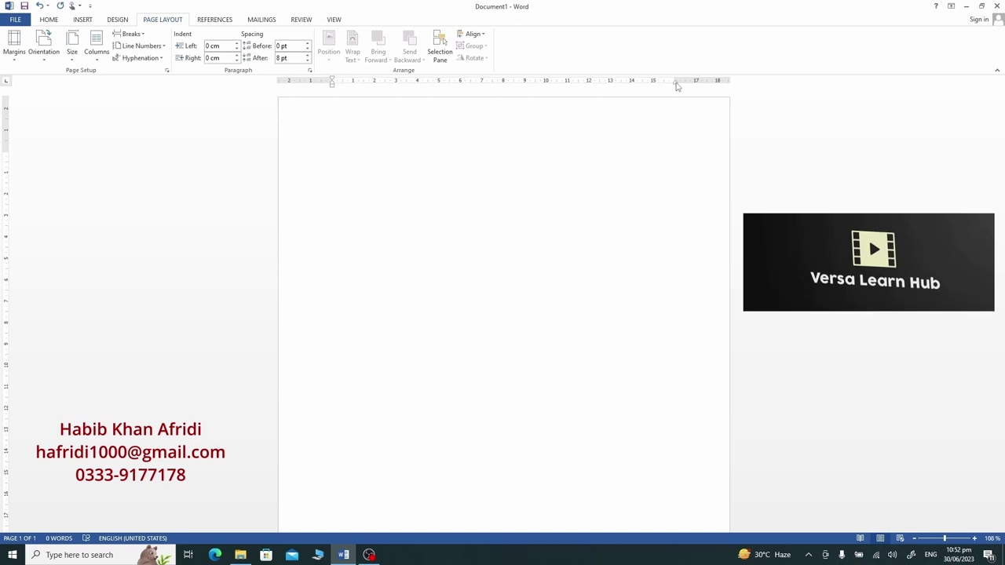
pyautogui.moveTo(674, 83); pyautogui.dragTo(676, 87)
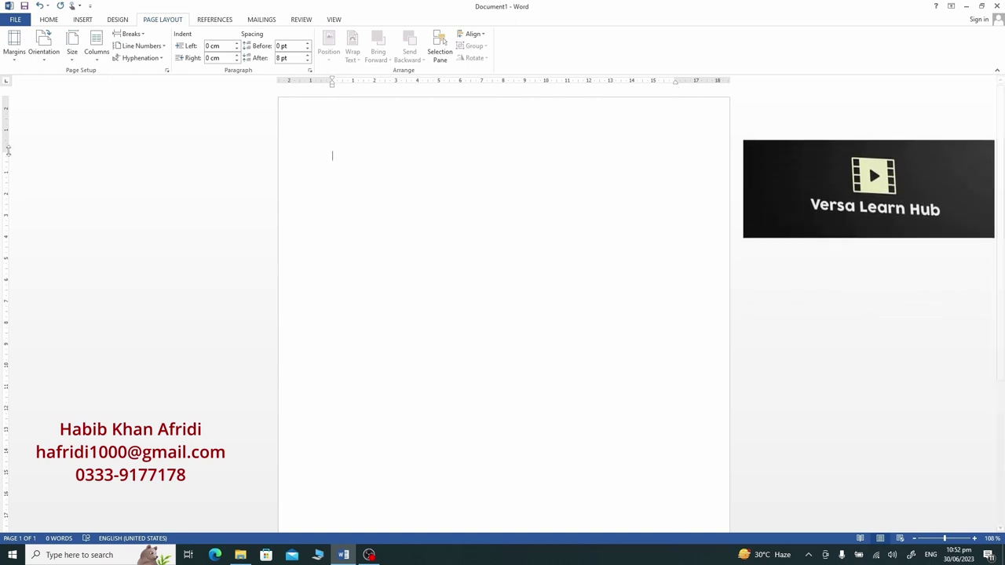
pyautogui.moveTo(7, 149); pyautogui.dragTo(7, 150)
pyautogui.scroll(-5, 119, 366)
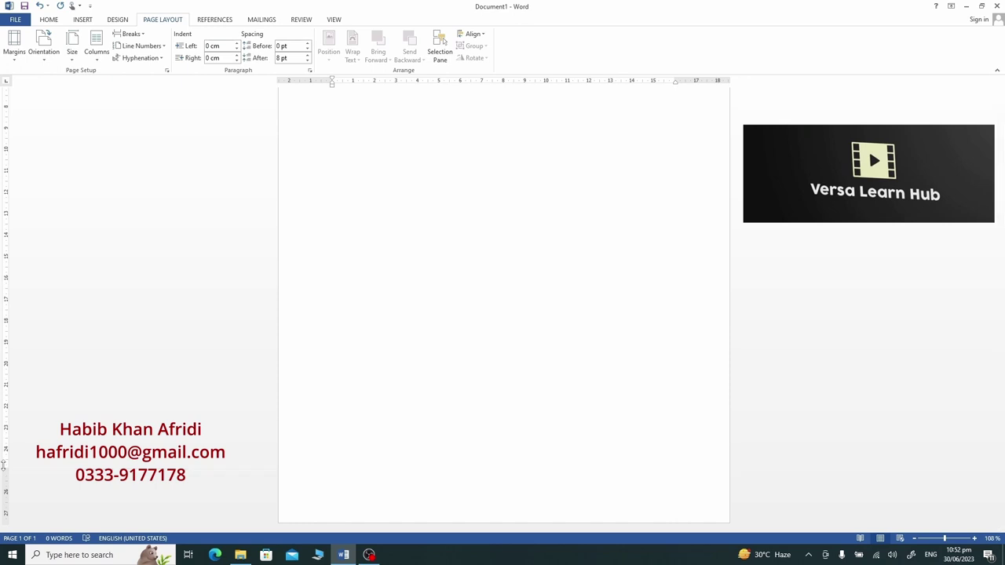
pyautogui.scroll(4, 362, 185)
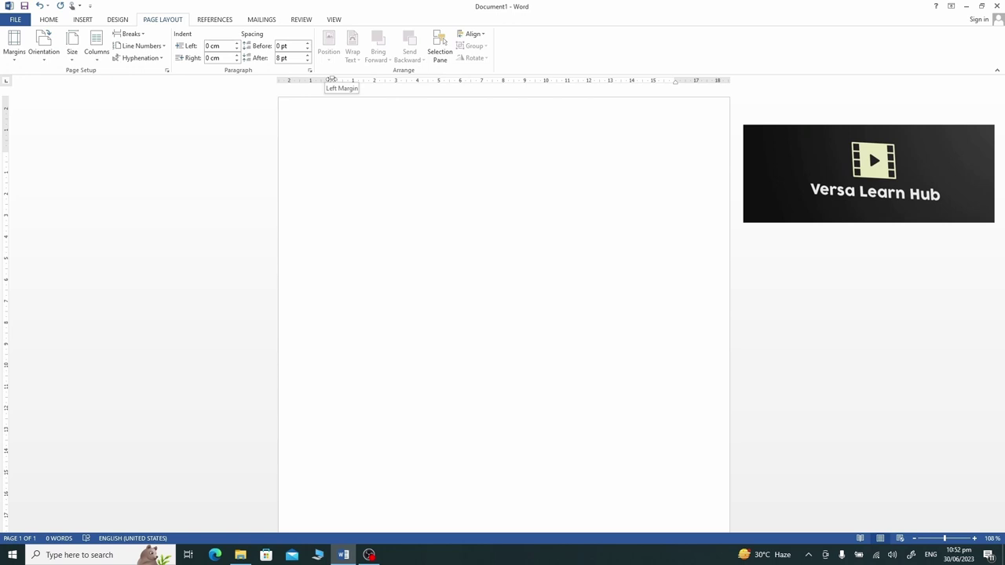
# Step: Drag the left and right margins inward on the horizontal ruler
pyautogui.moveTo(331, 80); pyautogui.dragTo(331, 81)
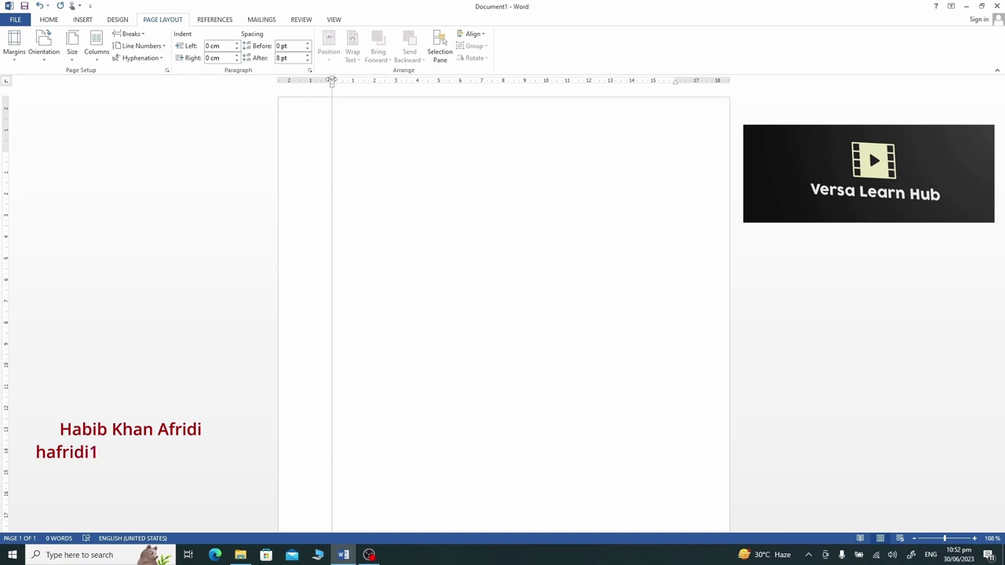
pyautogui.moveTo(331, 80); pyautogui.dragTo(368, 87)
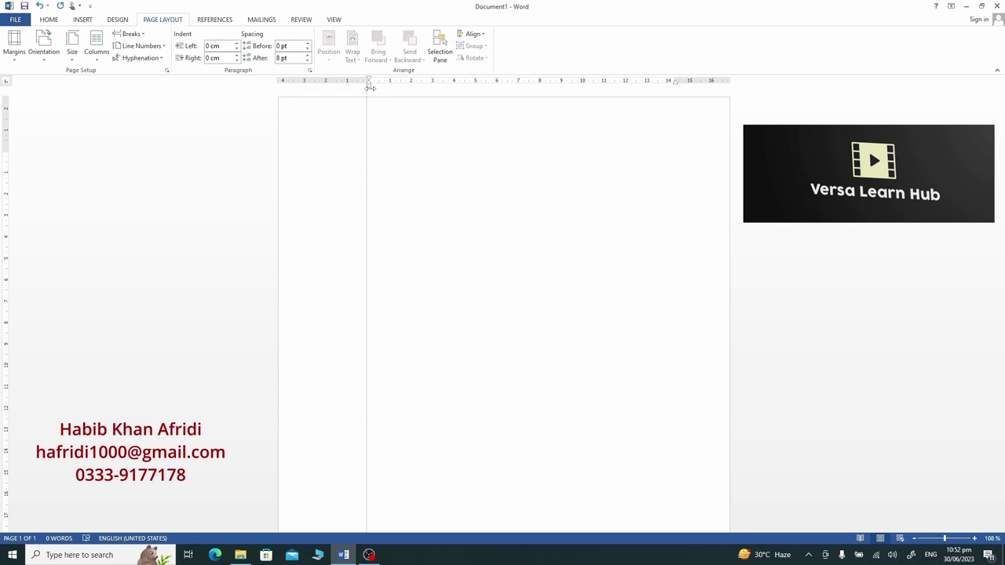
pyautogui.moveTo(370, 87); pyautogui.dragTo(370, 88)
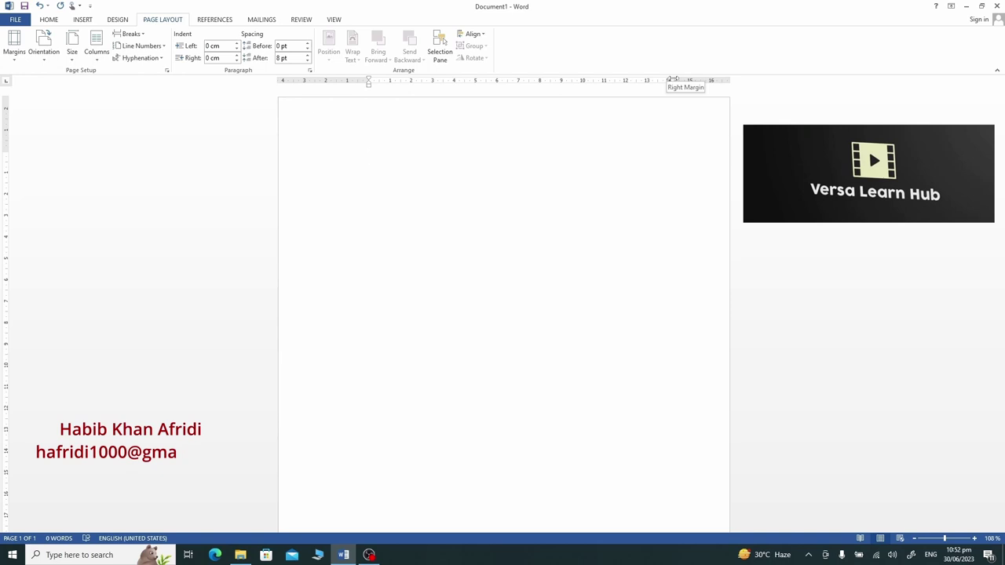
pyautogui.moveTo(673, 81)
pyautogui.mouseDown()
pyautogui.moveTo(637, 80)
pyautogui.moveTo(640, 94)
pyautogui.mouseUp()
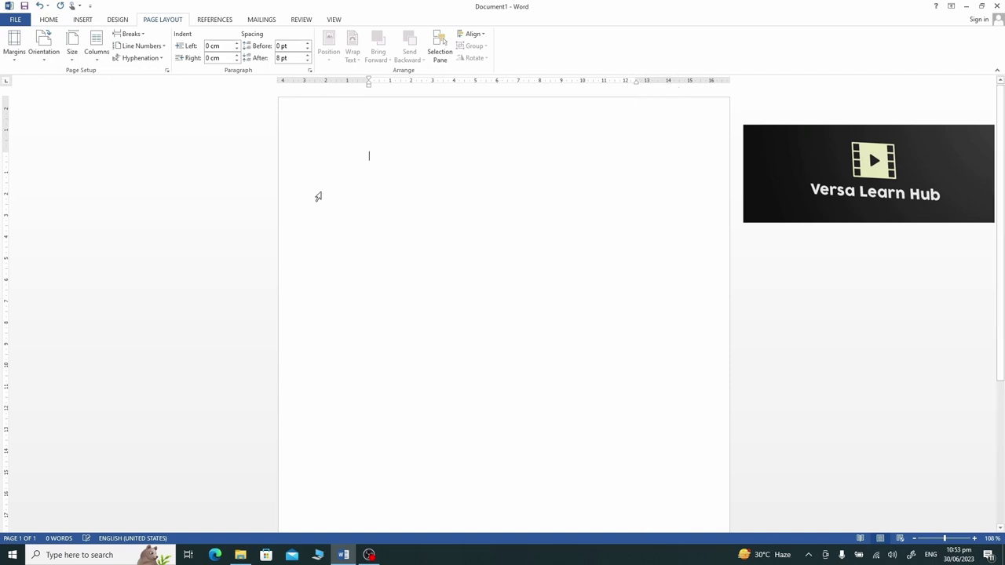
# Step: Adjust the top and bottom margins on the vertical ruler
pyautogui.moveTo(5, 149); pyautogui.dragTo(3, 164)
pyautogui.scroll(-5, 131, 408)
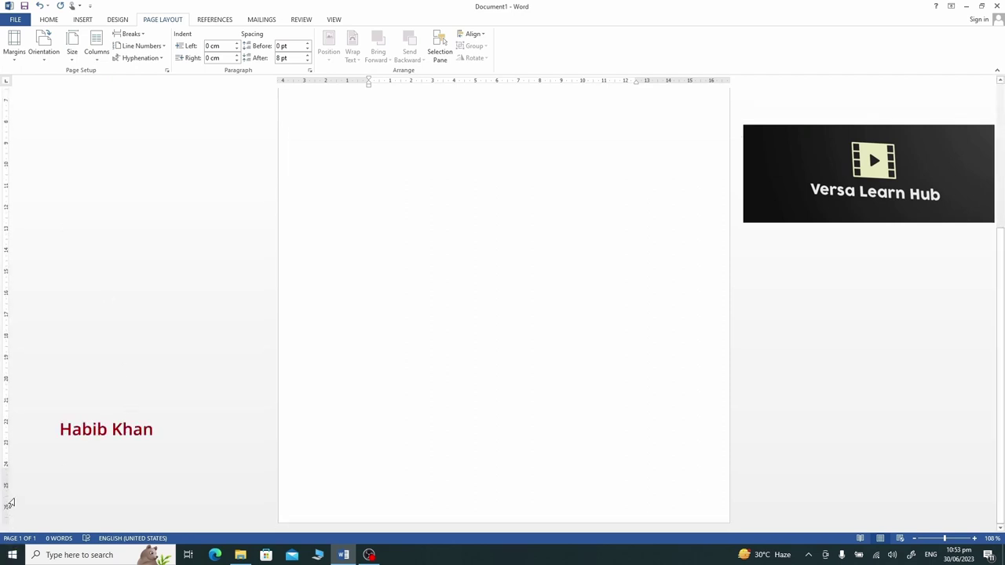
pyautogui.moveTo(3, 469)
pyautogui.mouseDown()
pyautogui.moveTo(4, 424)
pyautogui.moveTo(3, 469)
pyautogui.mouseUp()
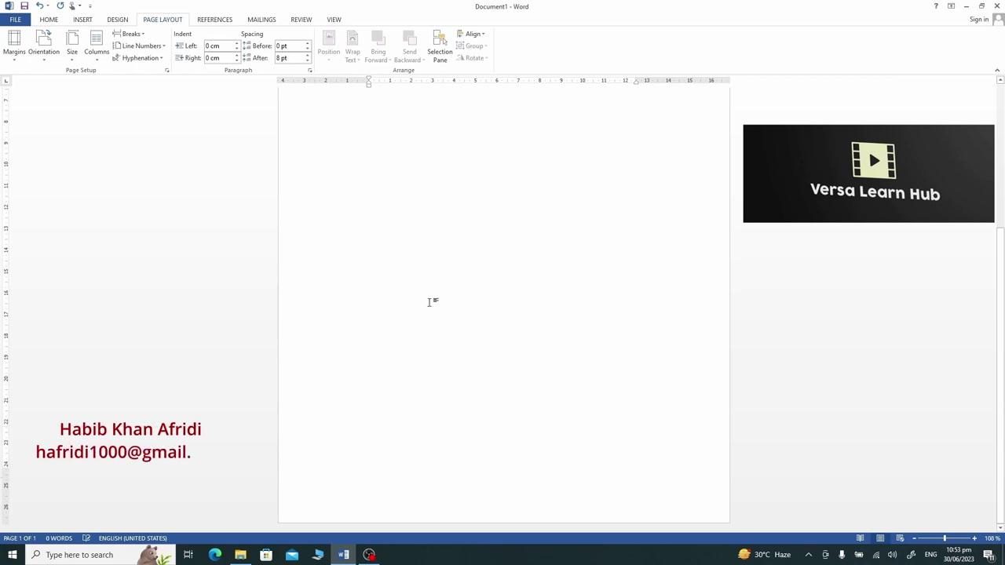
pyautogui.scroll(3, 449, 370)
pyautogui.scroll(2, 449, 370)
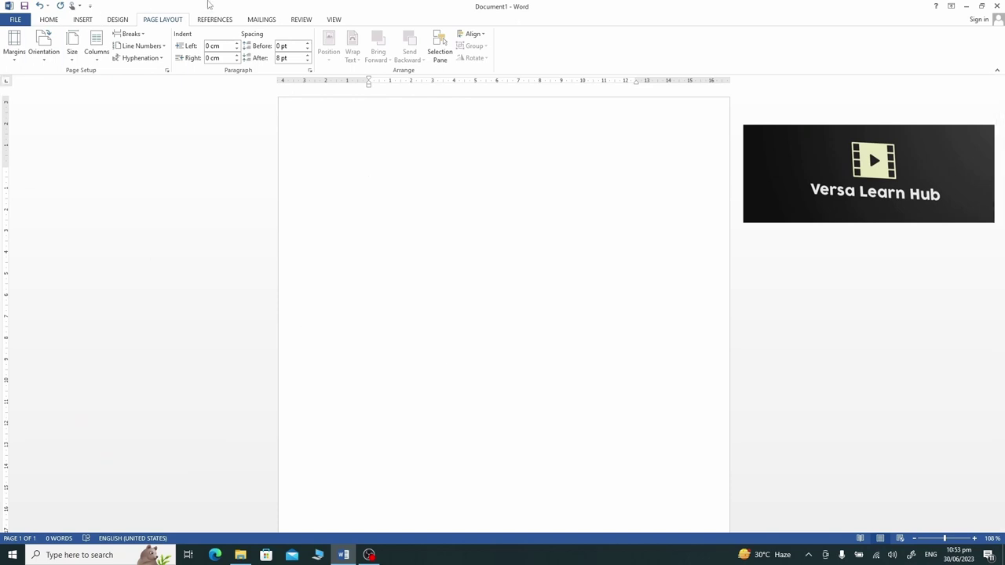
# Step: Apply the Normal 2.54 cm margin preset, then reopen the margin presets list
pyautogui.click(15, 59)
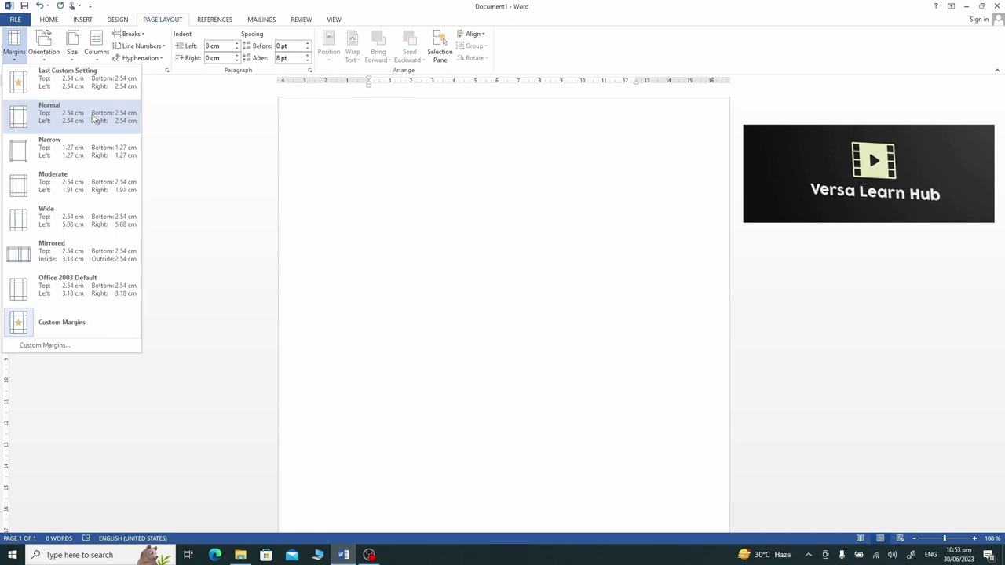
pyautogui.click(92, 117)
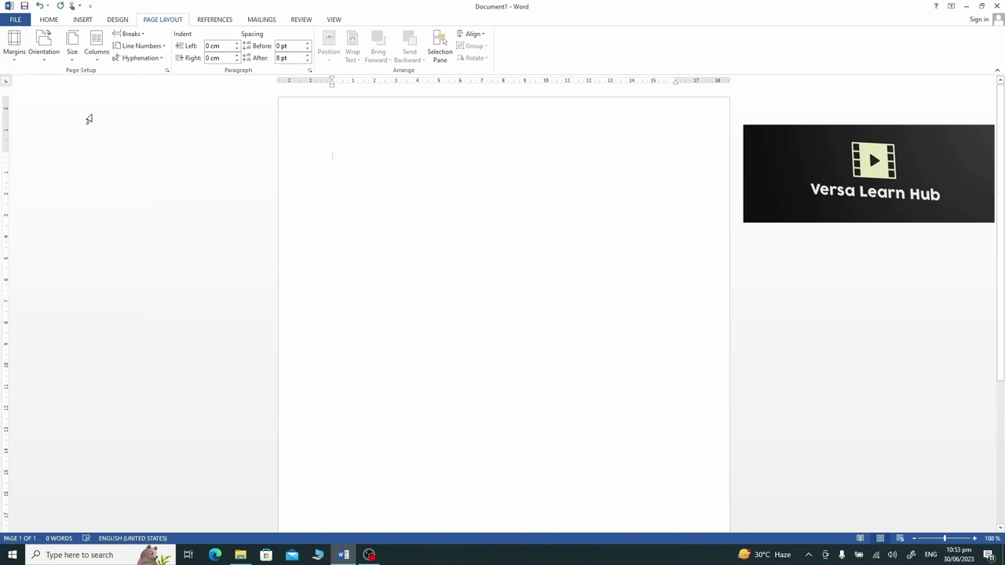
pyautogui.click(14, 46)
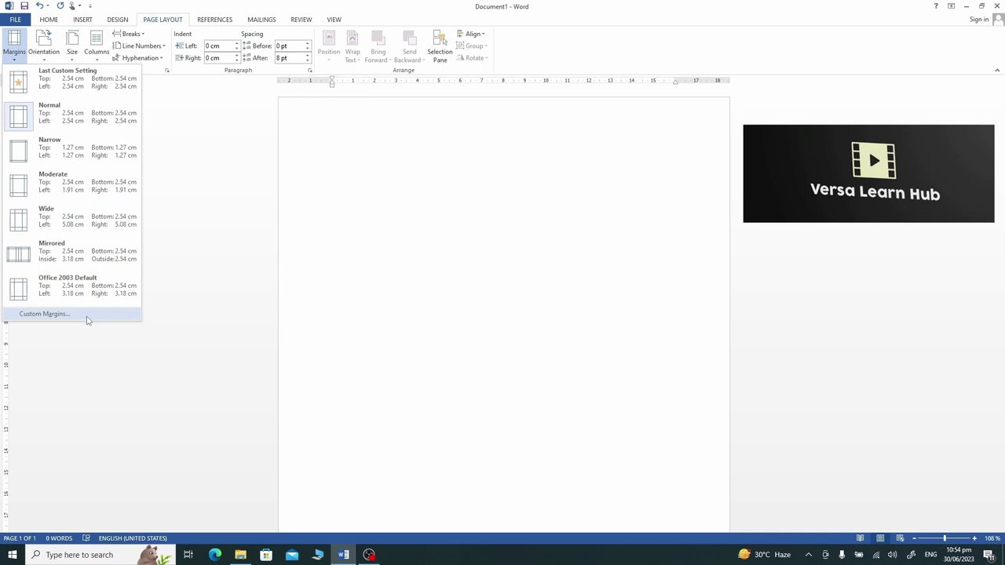
# Step: Set custom margins of 2.4 cm top, 2.5 cm bottom and left, 2.6 cm right
pyautogui.click(47, 313)
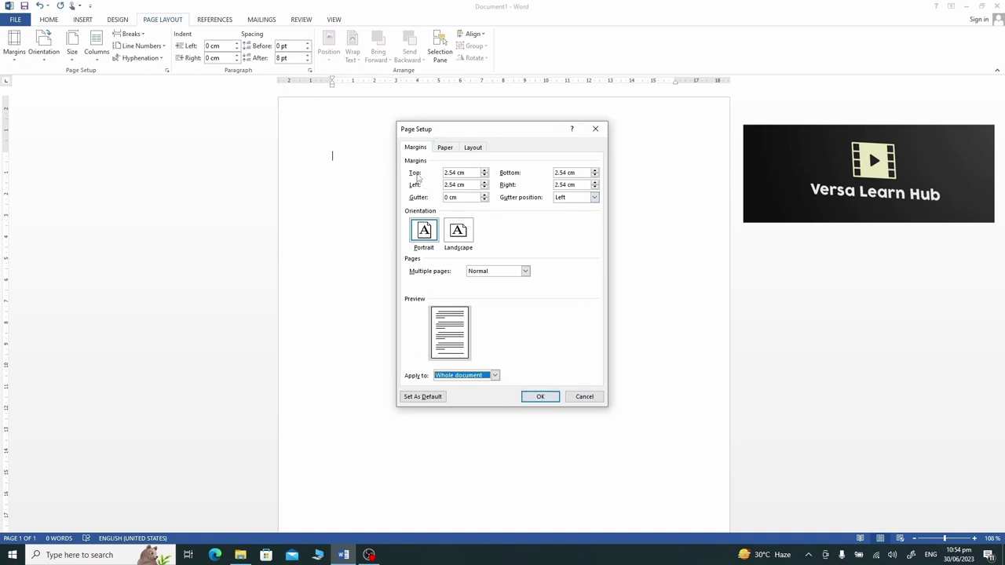
pyautogui.click(484, 170)
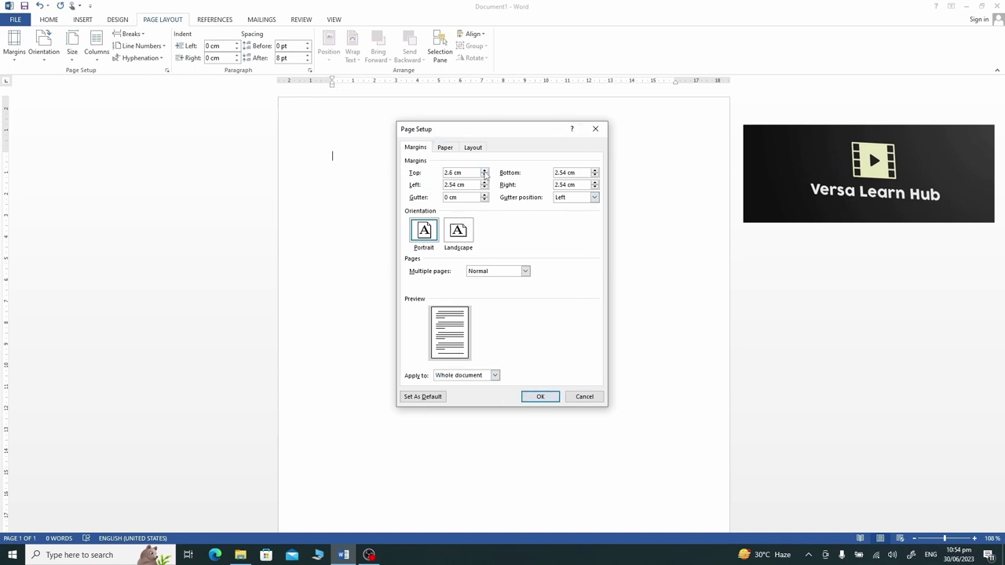
pyautogui.click(484, 175)
pyautogui.click(484, 175)
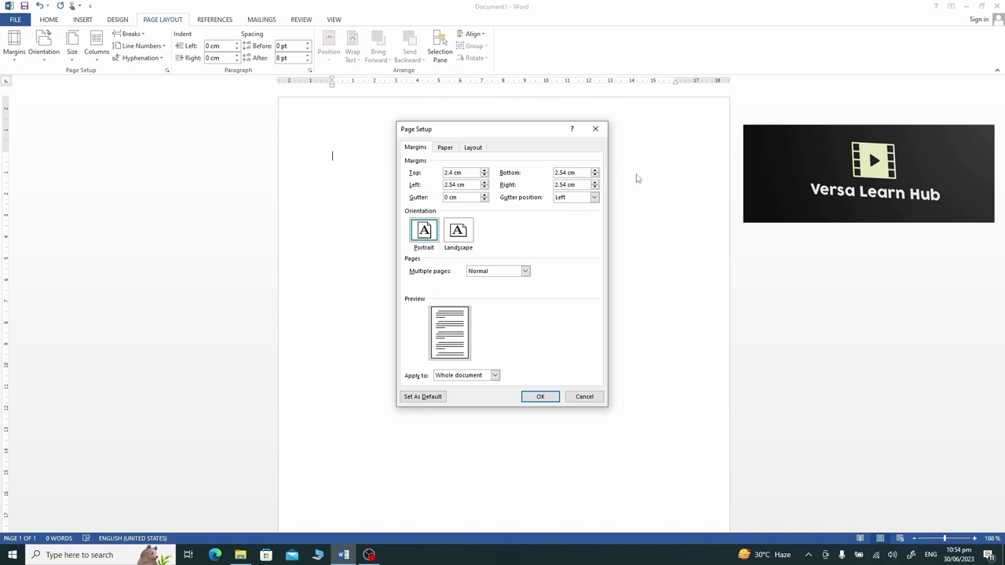
pyautogui.click(595, 171)
pyautogui.click(594, 172)
pyautogui.click(484, 181)
pyautogui.click(484, 188)
pyautogui.click(594, 182)
pyautogui.click(594, 183)
pyautogui.click(594, 182)
pyautogui.click(540, 397)
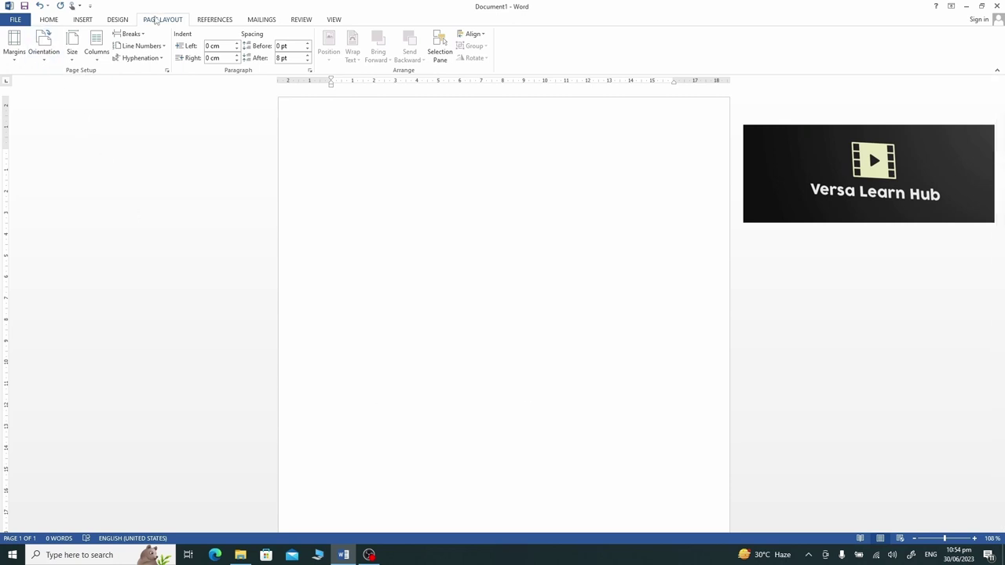
pyautogui.click(49, 62)
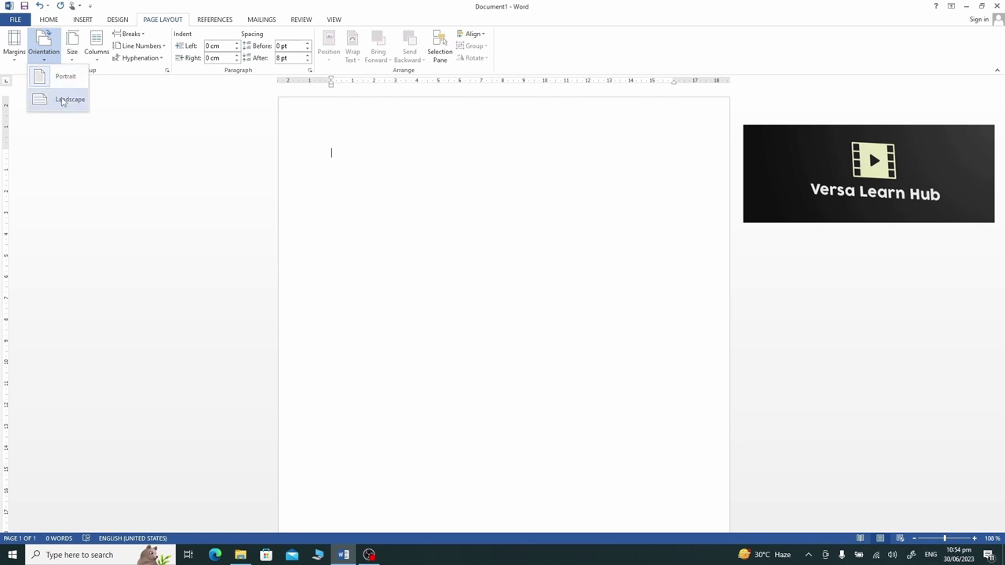
pyautogui.click(62, 100)
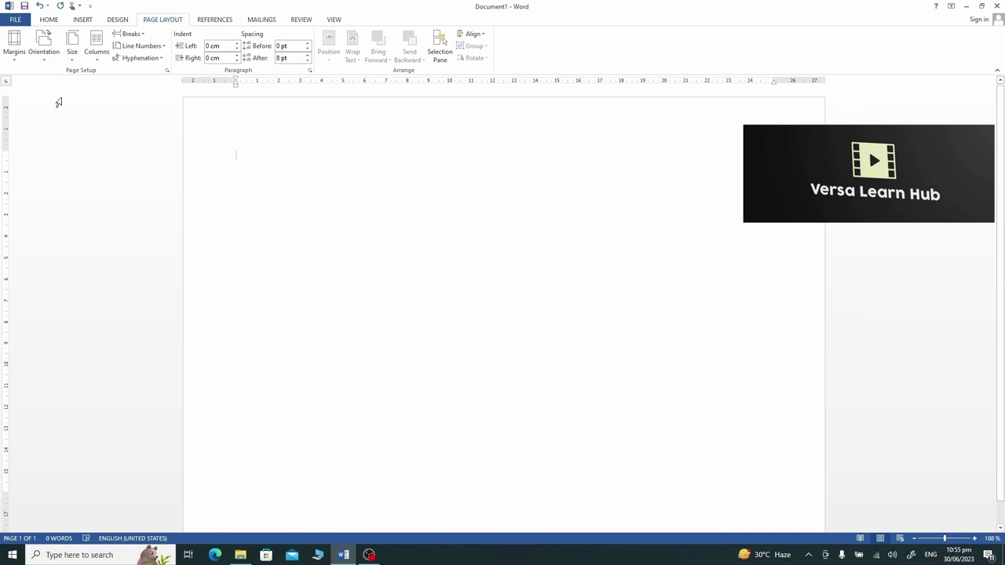
pyautogui.scroll(-1, 311, 291)
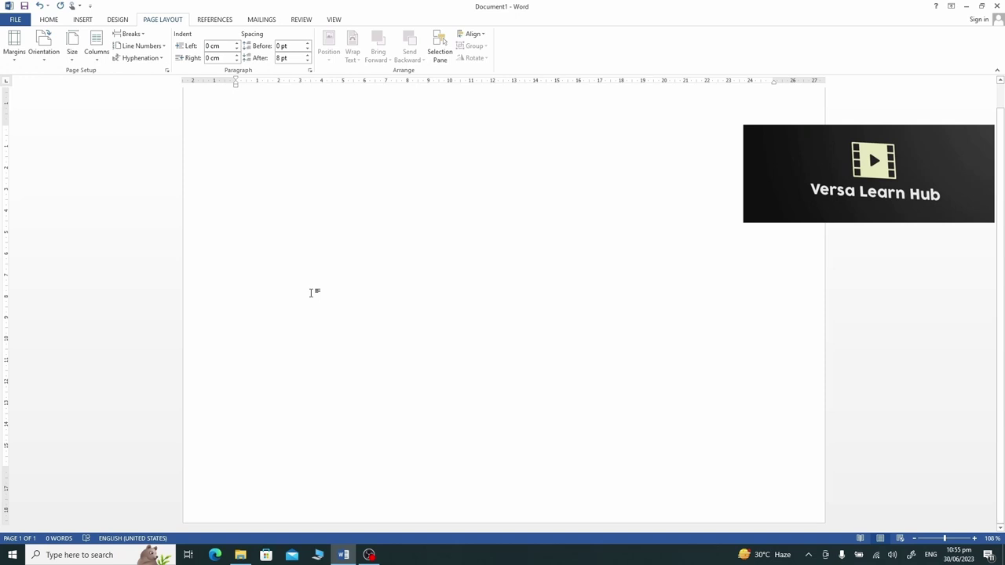
pyautogui.scroll(1, 312, 292)
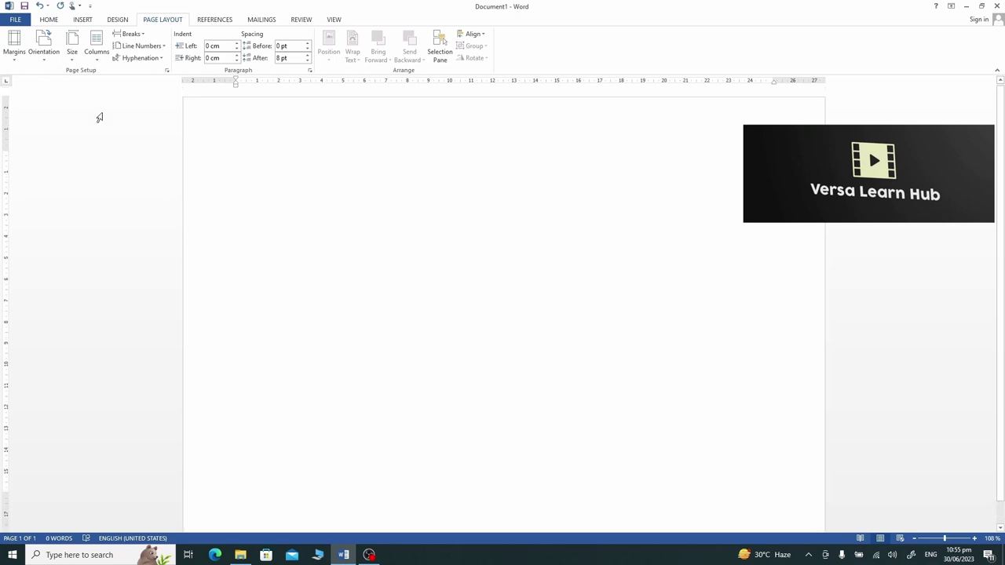
pyautogui.click(43, 47)
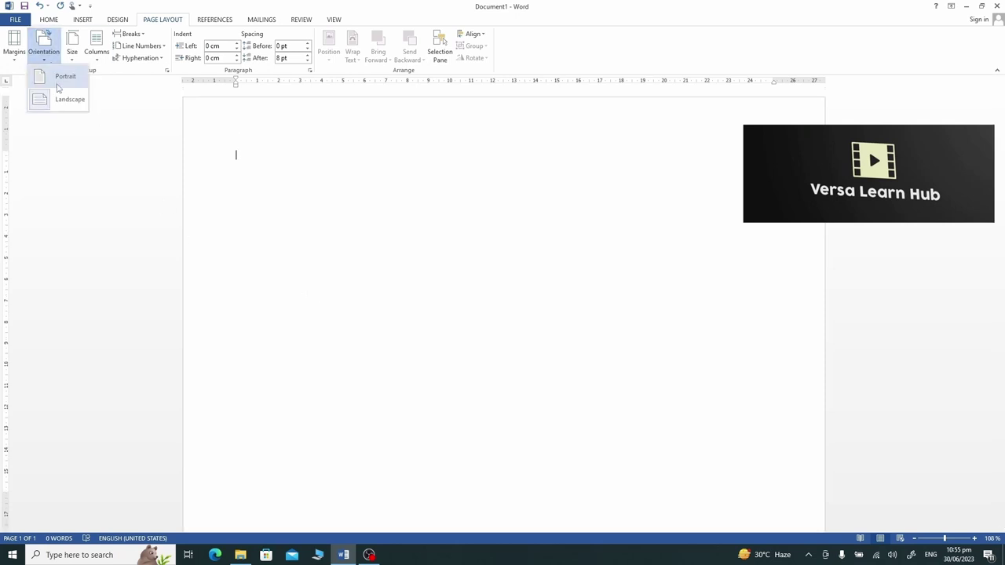
pyautogui.click(55, 80)
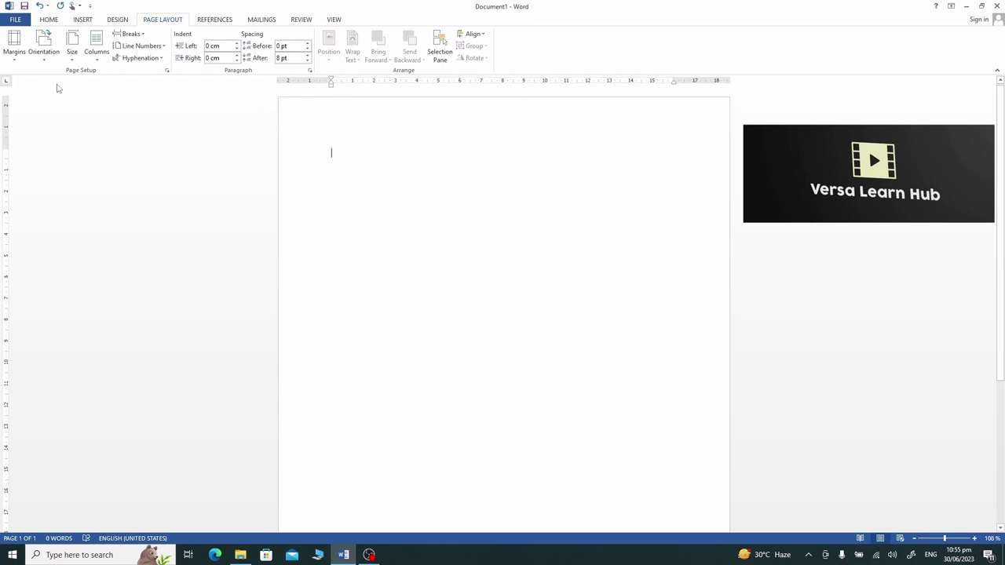